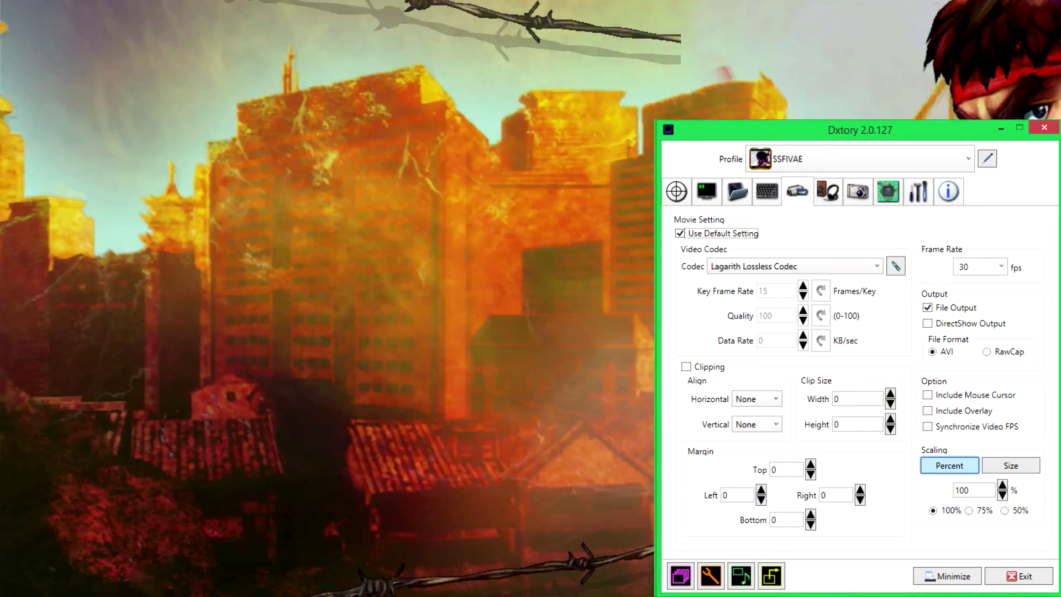
Advance past the title screen and pick Multiplayer Battle from the game's main menu.
key(Down)
key(Down)
key(Return)
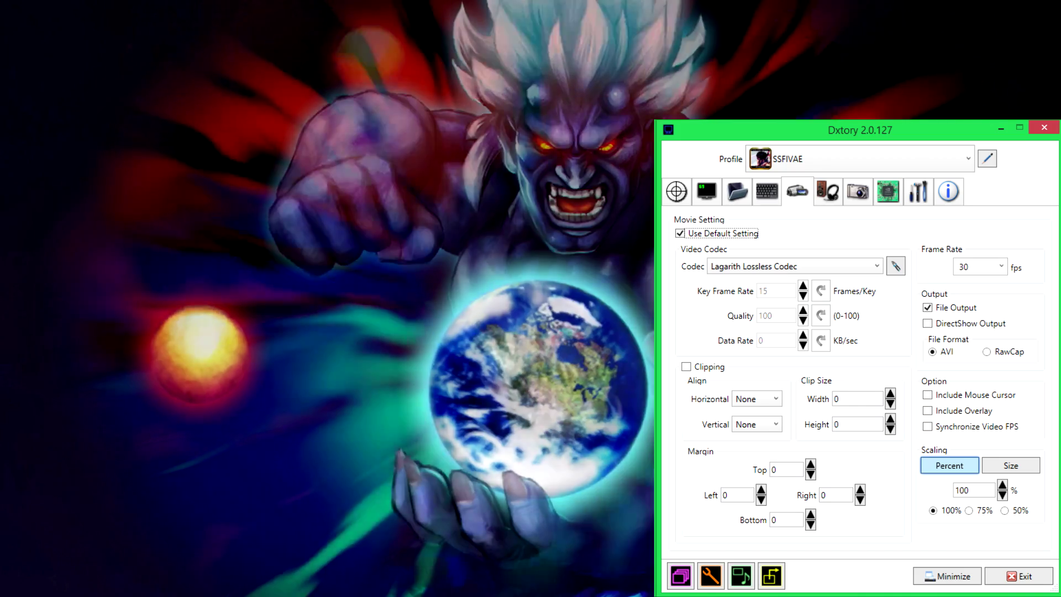
Dismiss the network notice, enter the Battle Log channel and open the third replay's details.
key(Return)
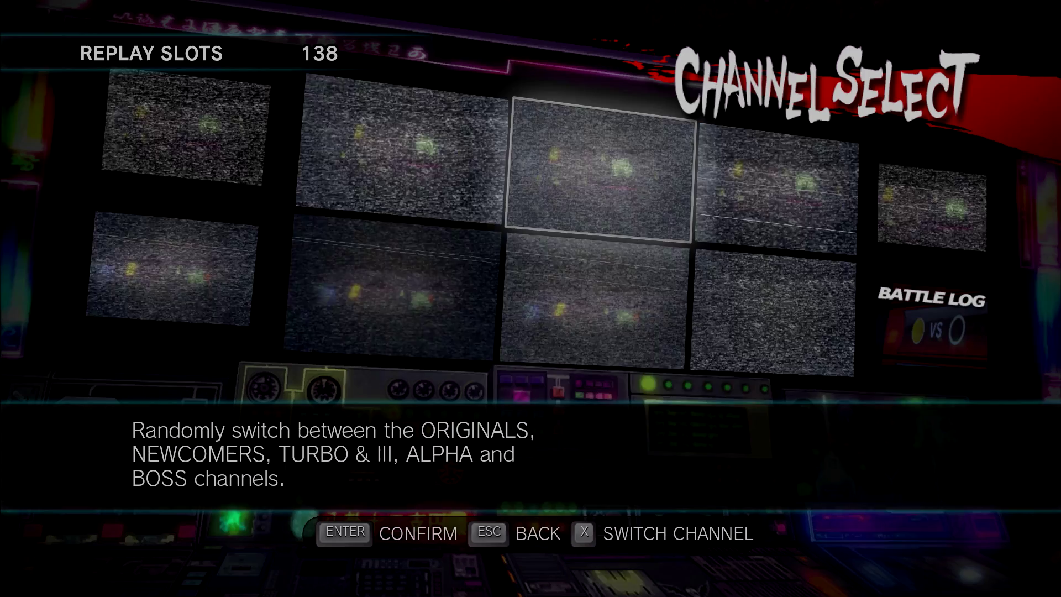
key(Down)
key(Right)
key(Right)
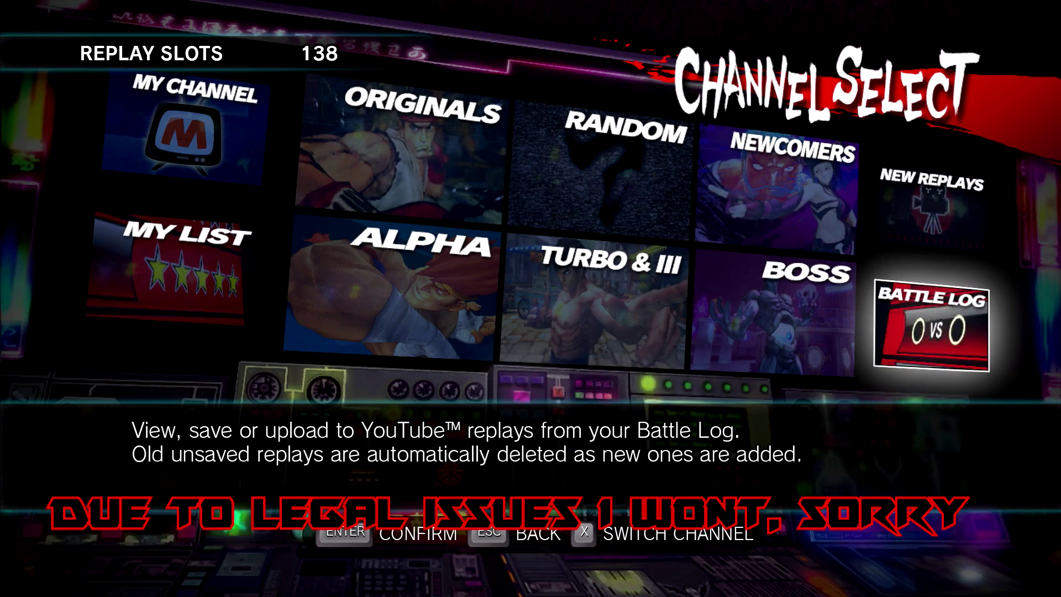
key(Return)
key(Down)
key(Down)
key(Down)
key(Down)
key(Down)
key(Down)
key(Down)
key(Down)
key(Down)
key(Down)
key(Down)
key(Down)
key(Down)
key(Down)
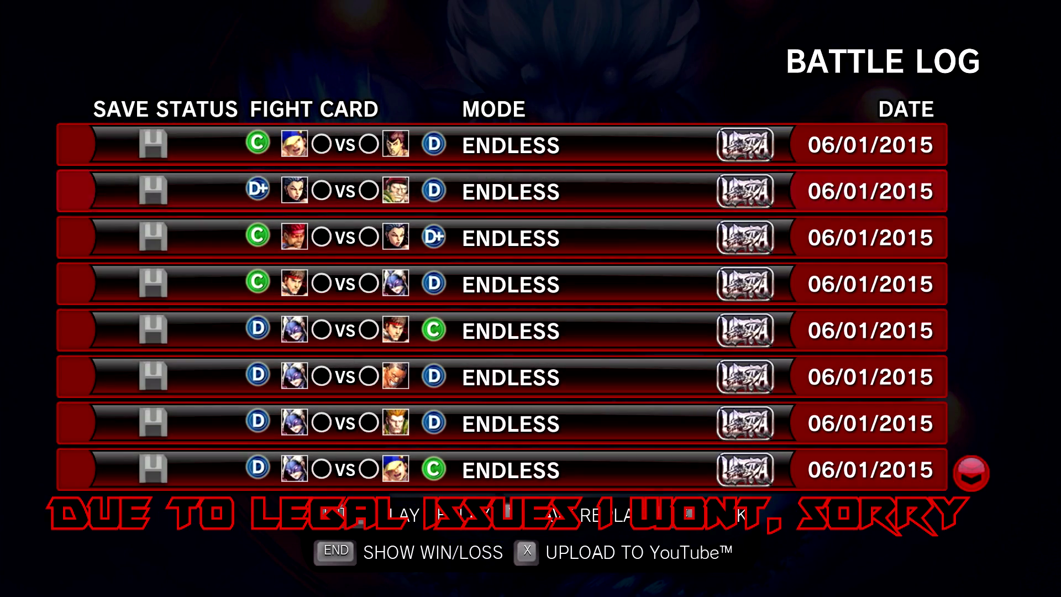
key(Up)
key(Up)
key(Up)
key(Up)
key(Up)
key(Up)
key(Up)
key(Up)
key(Up)
key(Up)
key(Up)
key(Up)
key(Up)
key(Up)
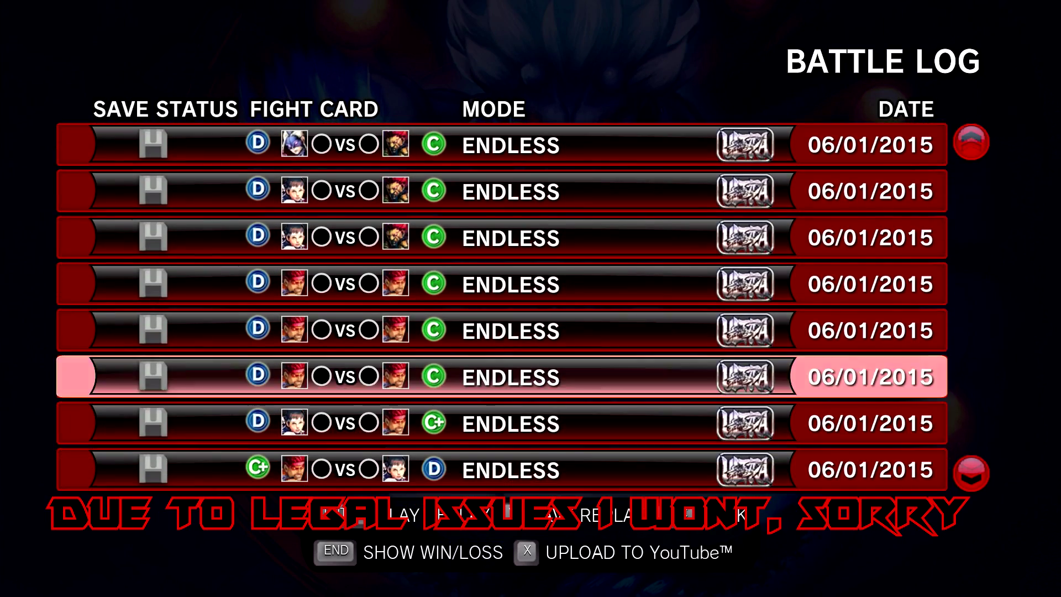
key(Down)
key(Down)
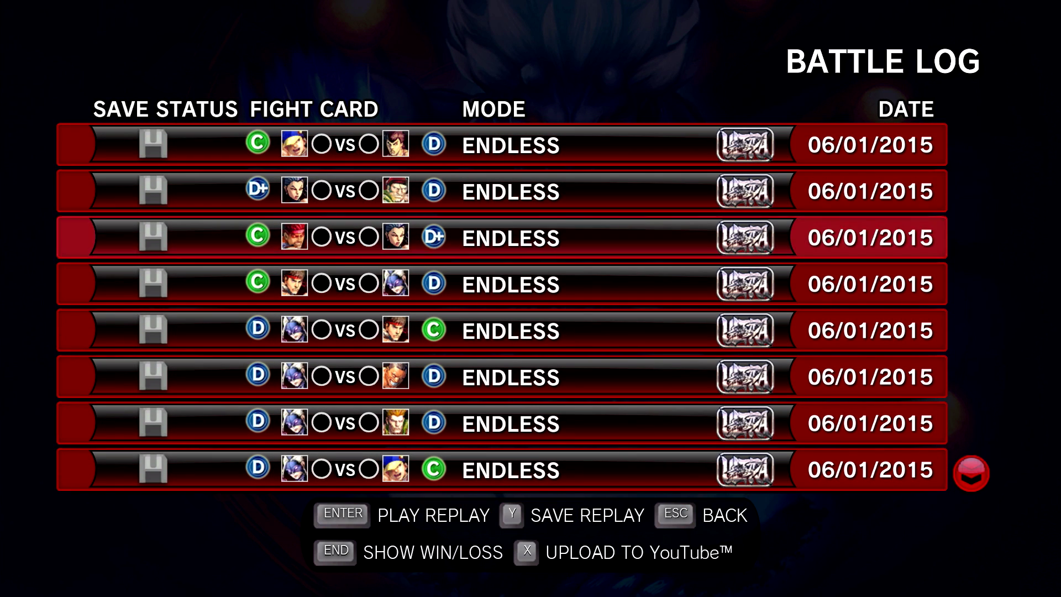
key(Up)
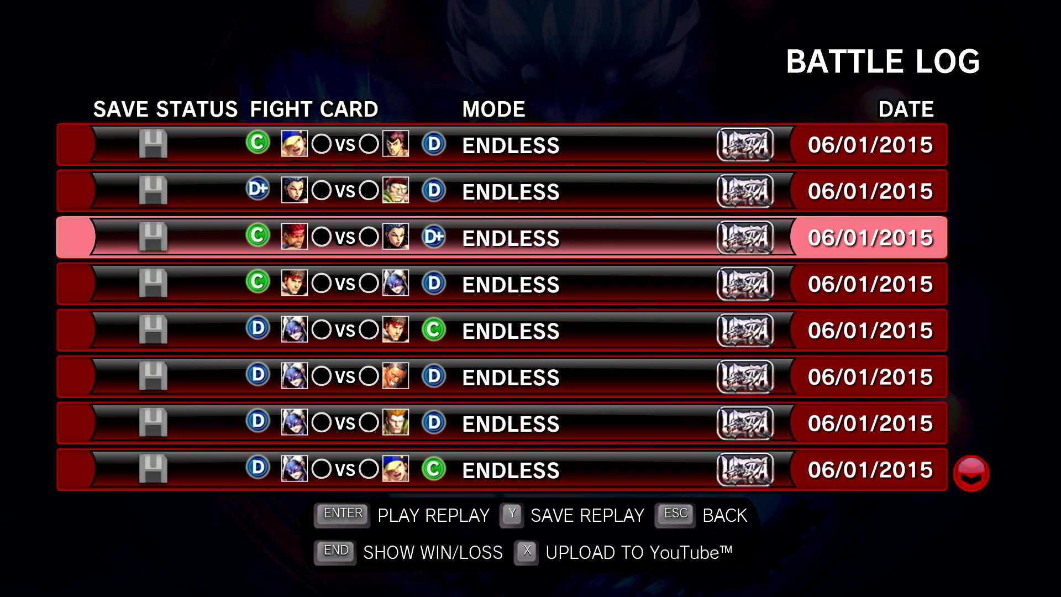
key(Return)
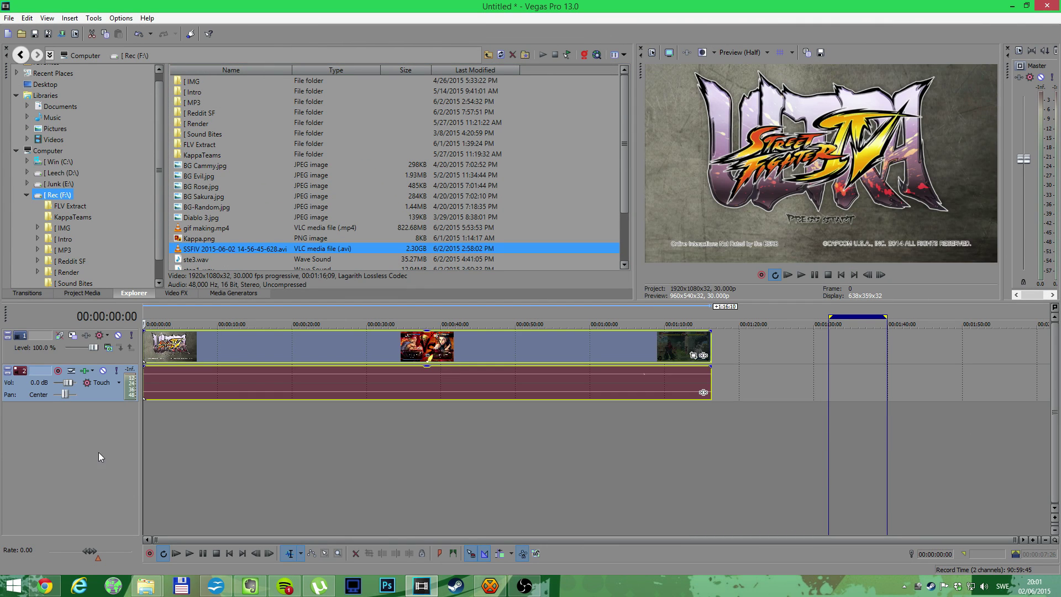
Select time on the replay clip from 00:01:06:00 back to about 00:00:52:18.
click(460, 405)
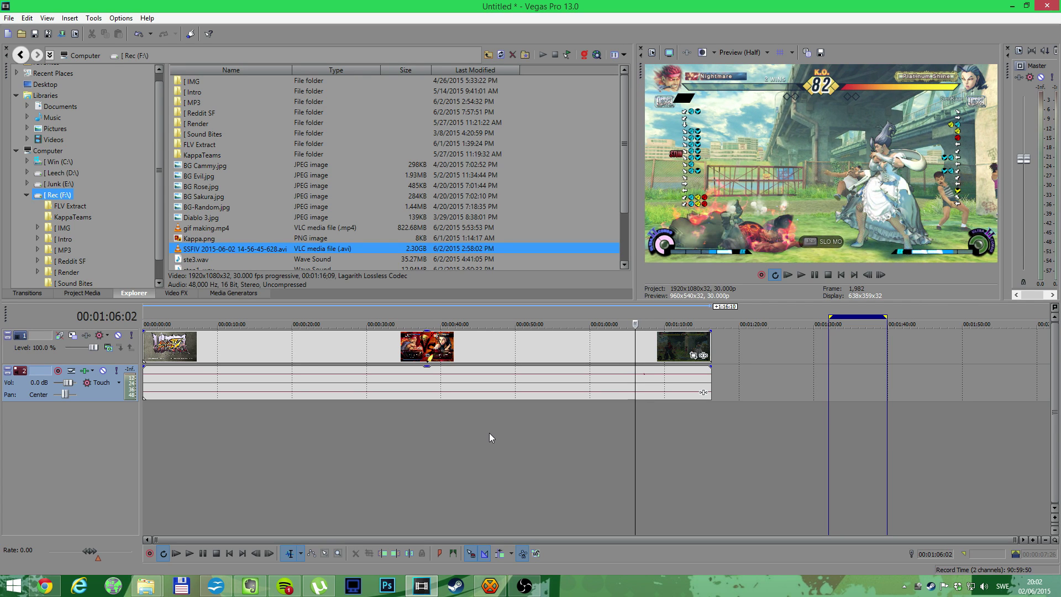
key(shift+Left)
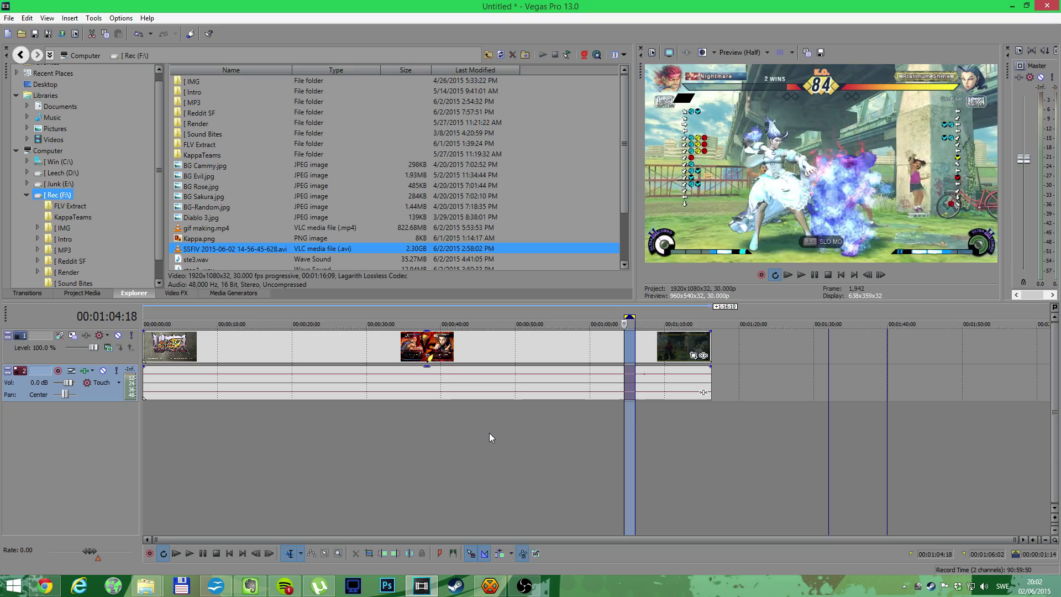
key(shift+Left)
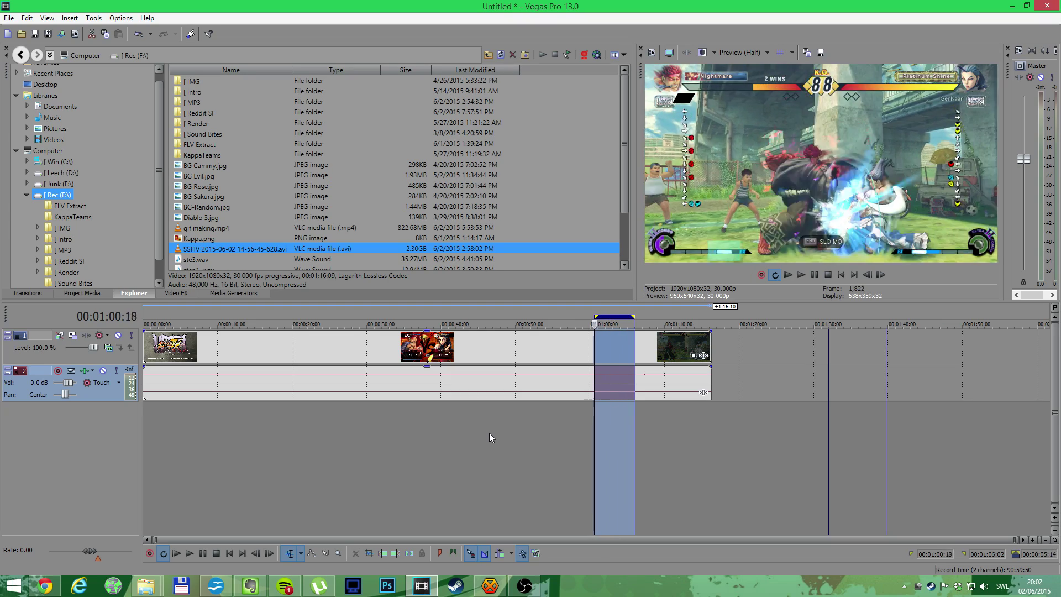
key(shift+Left)
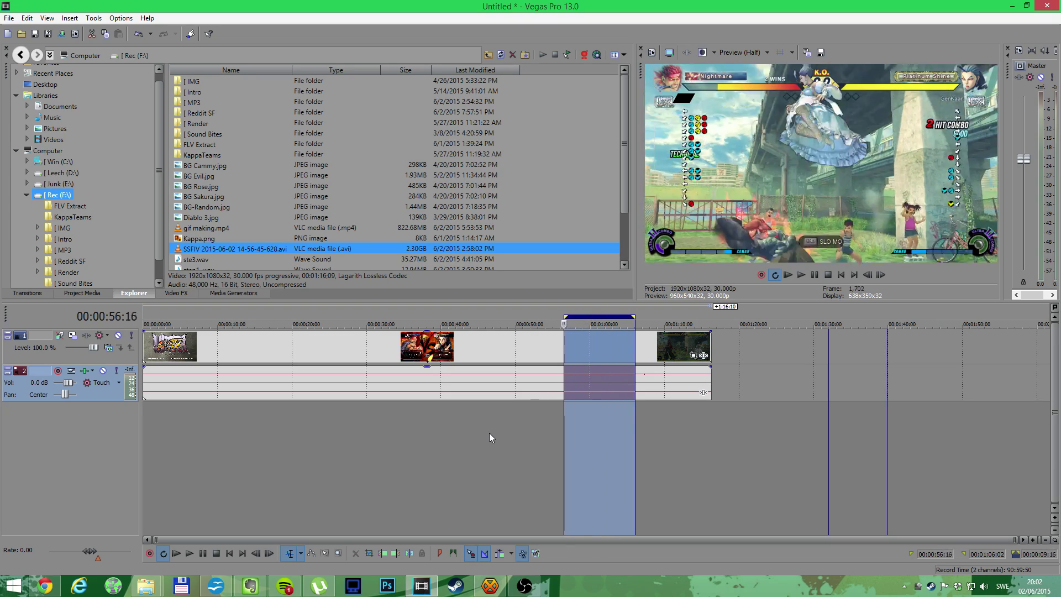
key(shift+Left)
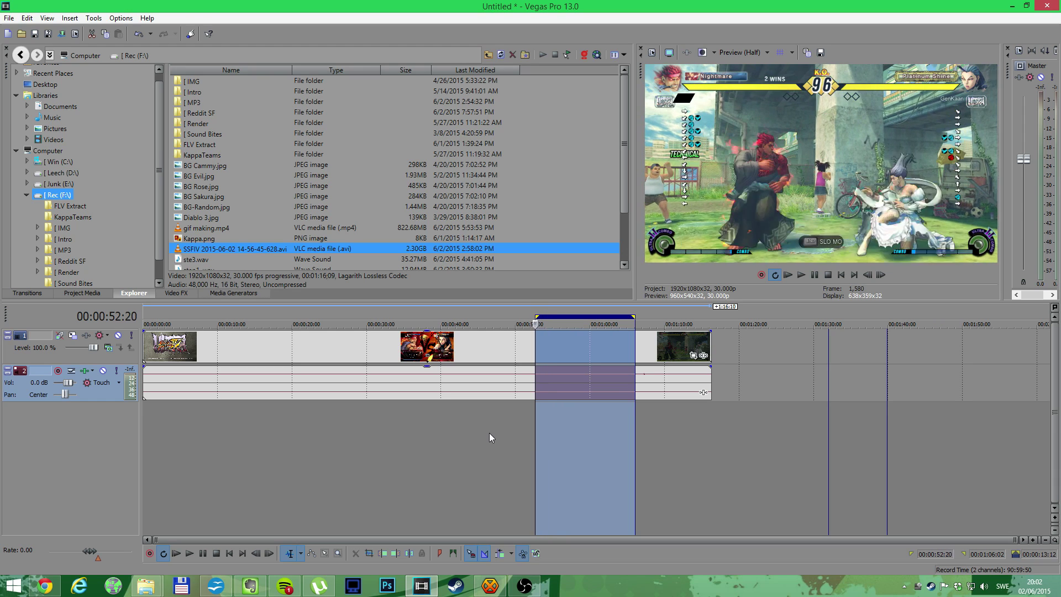
key(shift+Left)
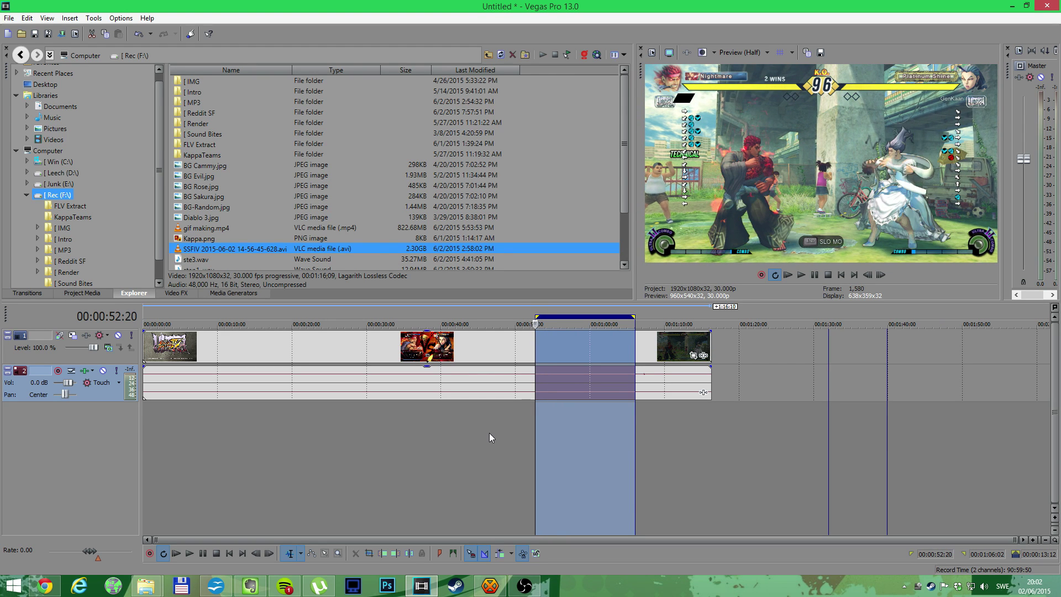
Preview the loop region repeatedly, moving its start to 00:00:52:12.
key(space)
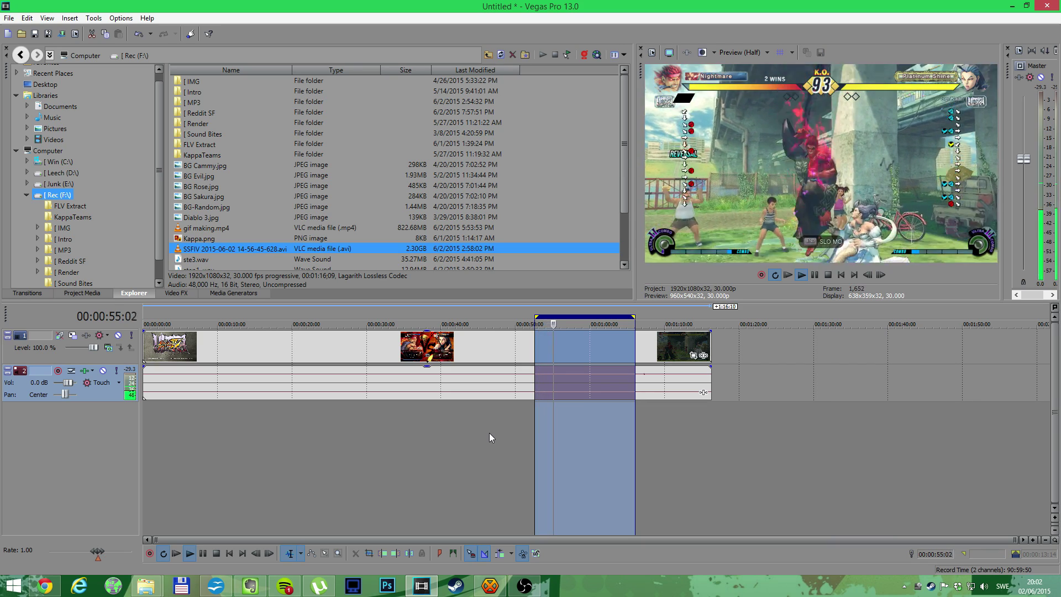
key(space)
key(space)
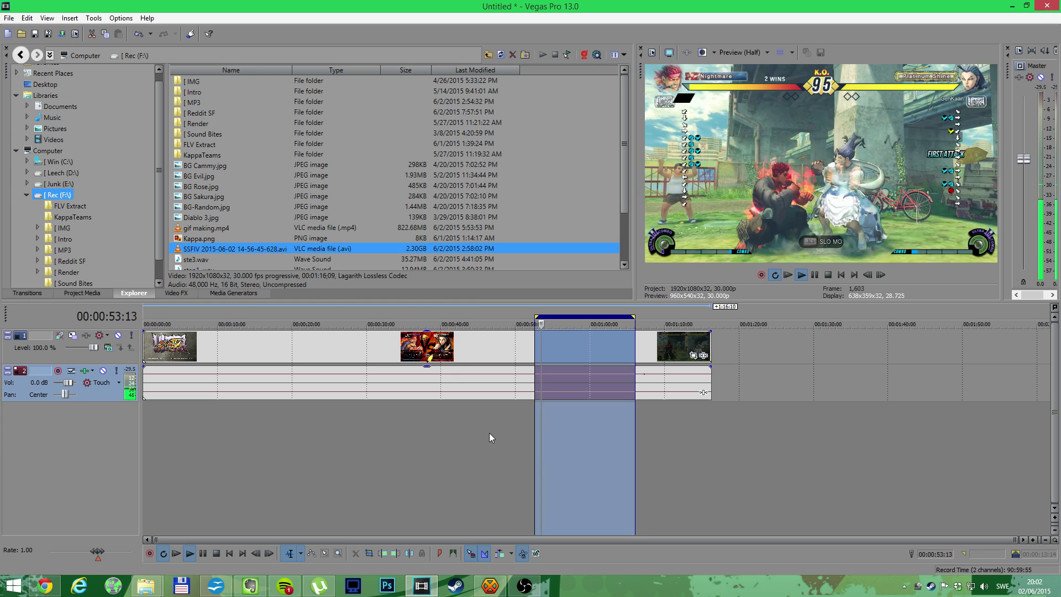
key(space)
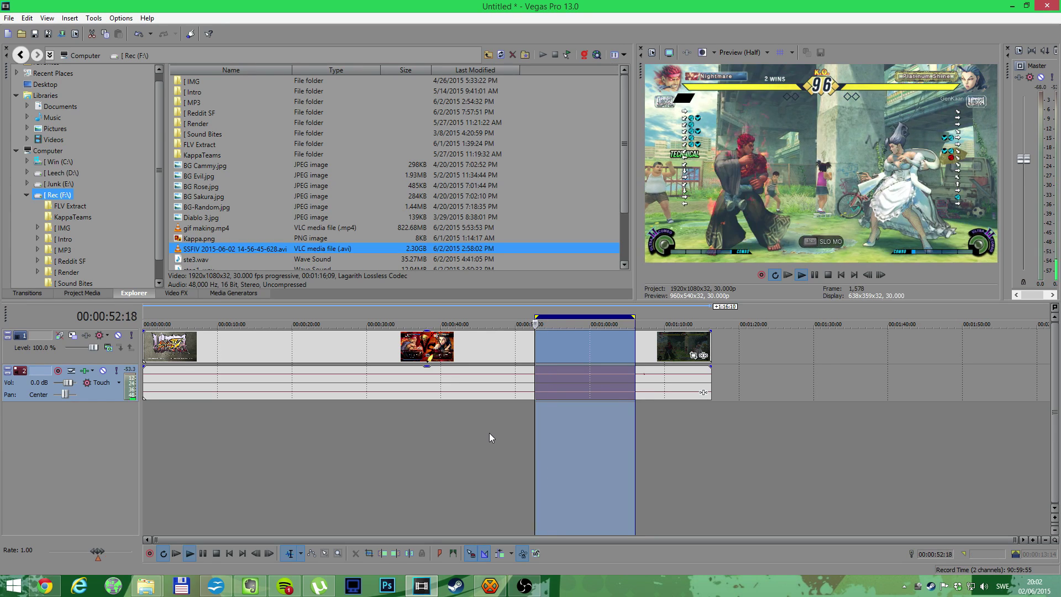
key(space)
key(space)
key(shift+Left)
key(shift+Left)
key(shift+Left)
key(shift+Left)
key(shift+Left)
key(shift+Left)
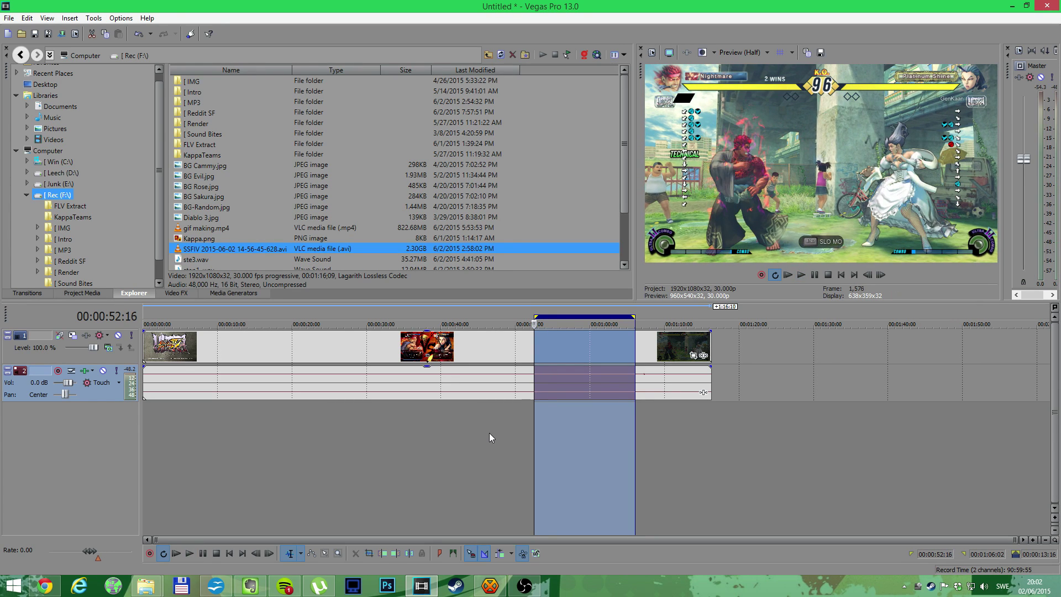
key(space)
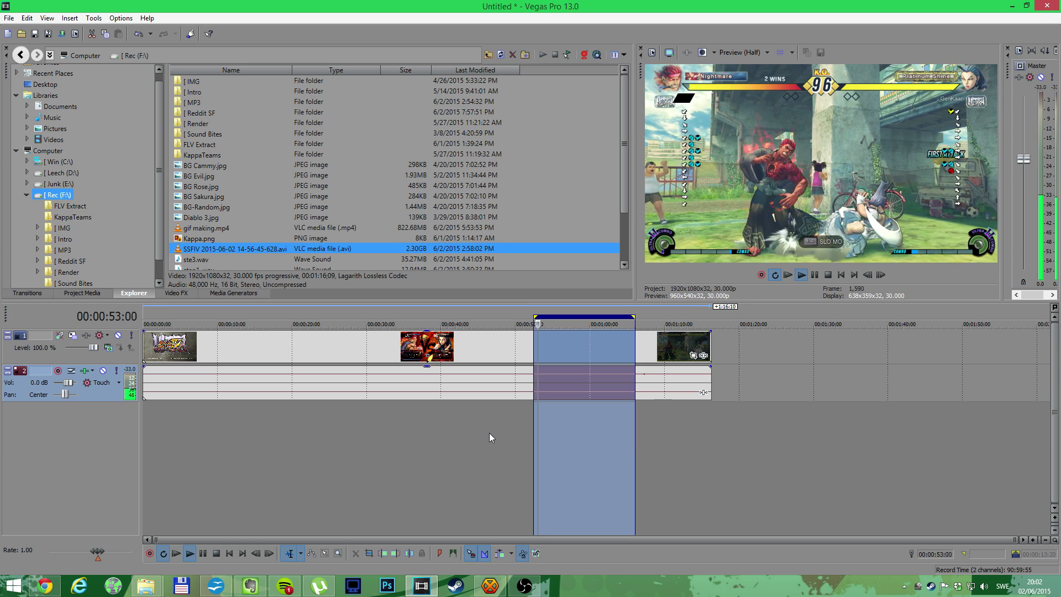
key(space)
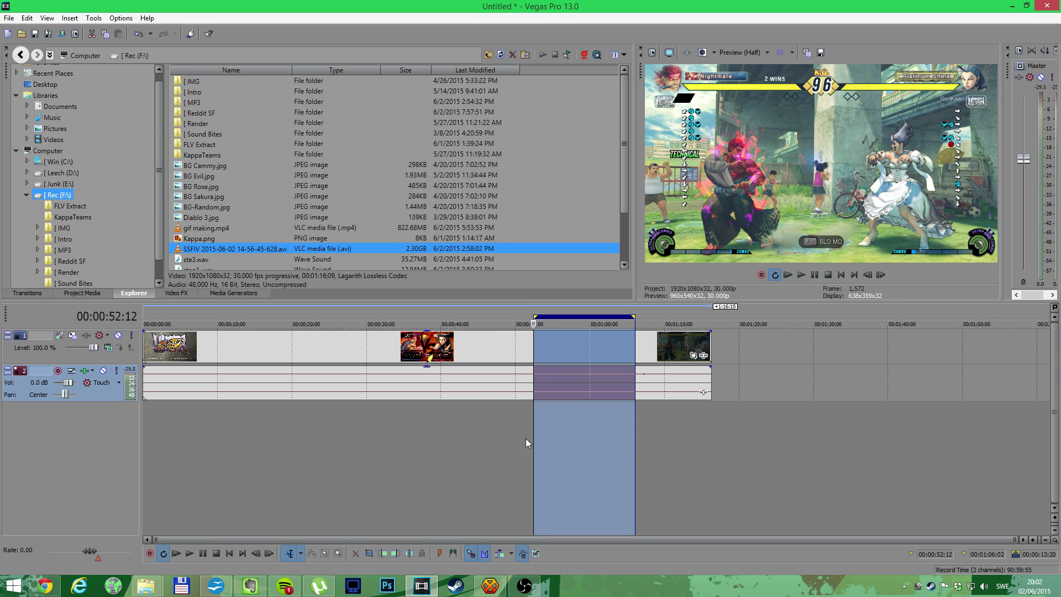
Insert a new top video track, drop Kappa.png on it over the loop, and open Pan/Crop.
right_click(64, 353)
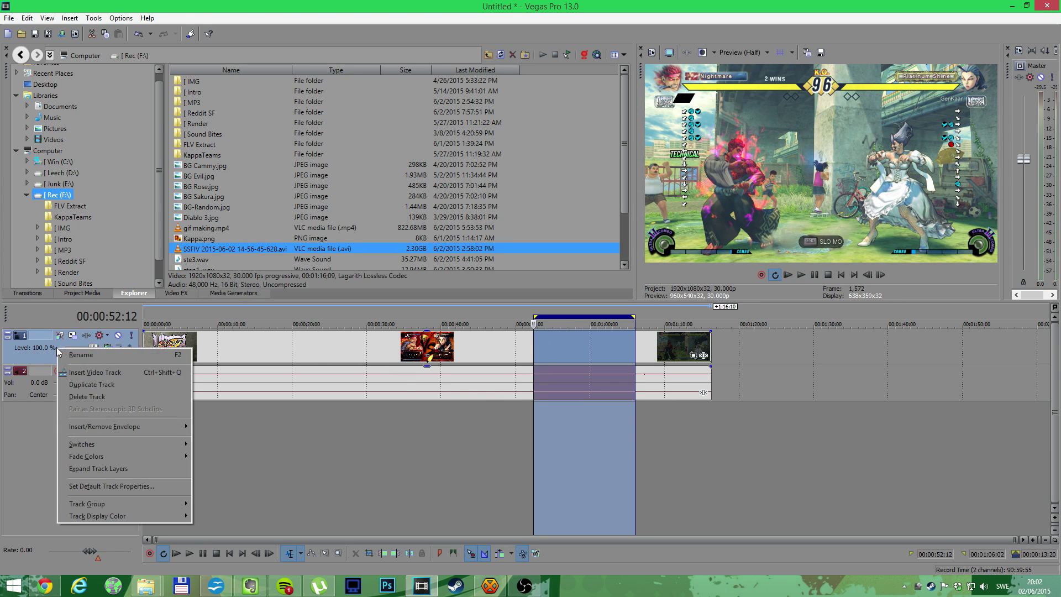
click(97, 376)
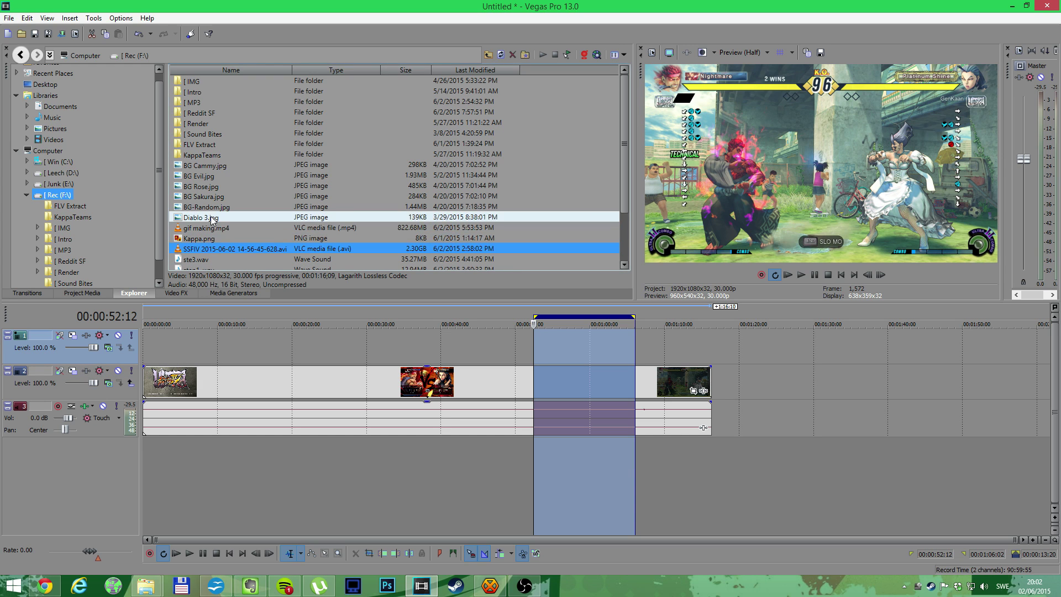
drag(209, 242, 634, 351)
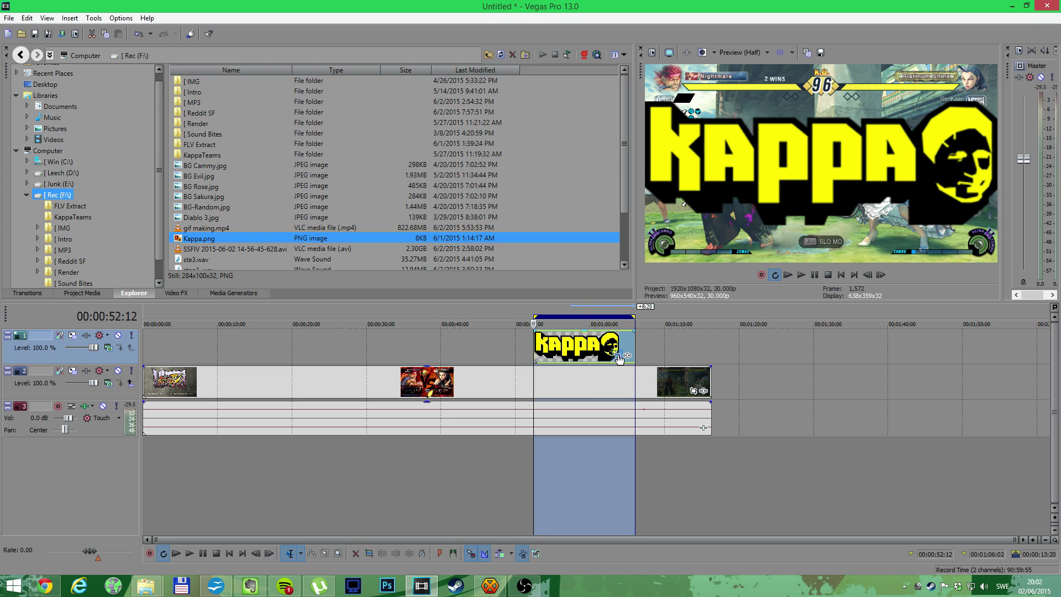
click(618, 356)
Apply the 16:9 Widescreen TV preset and enlarge the Pan/Crop frame so Kappa appears small.
scroll(633, 351, down, 8)
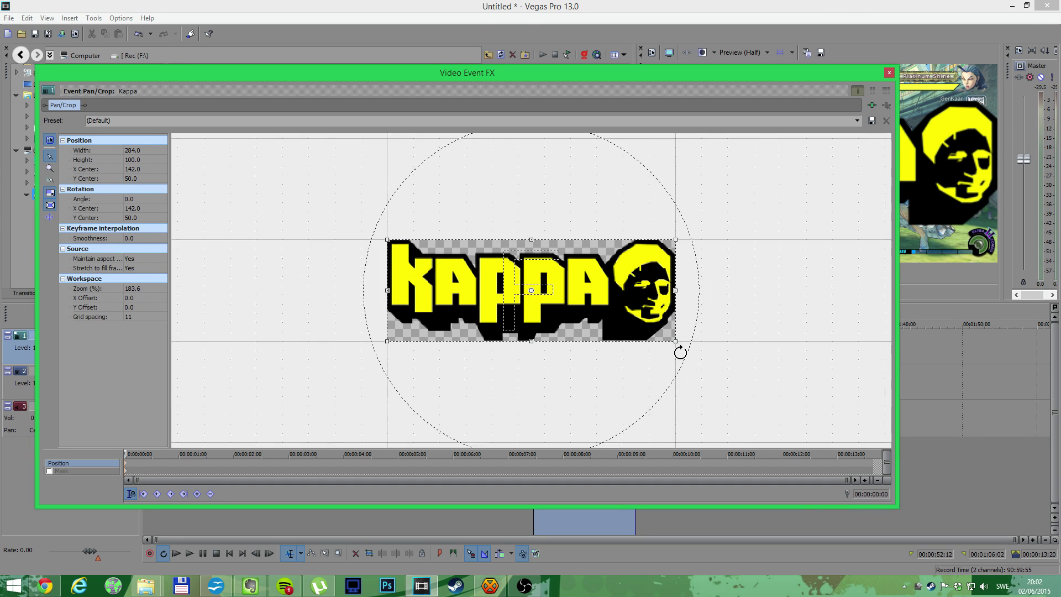
scroll(669, 382, down, 6)
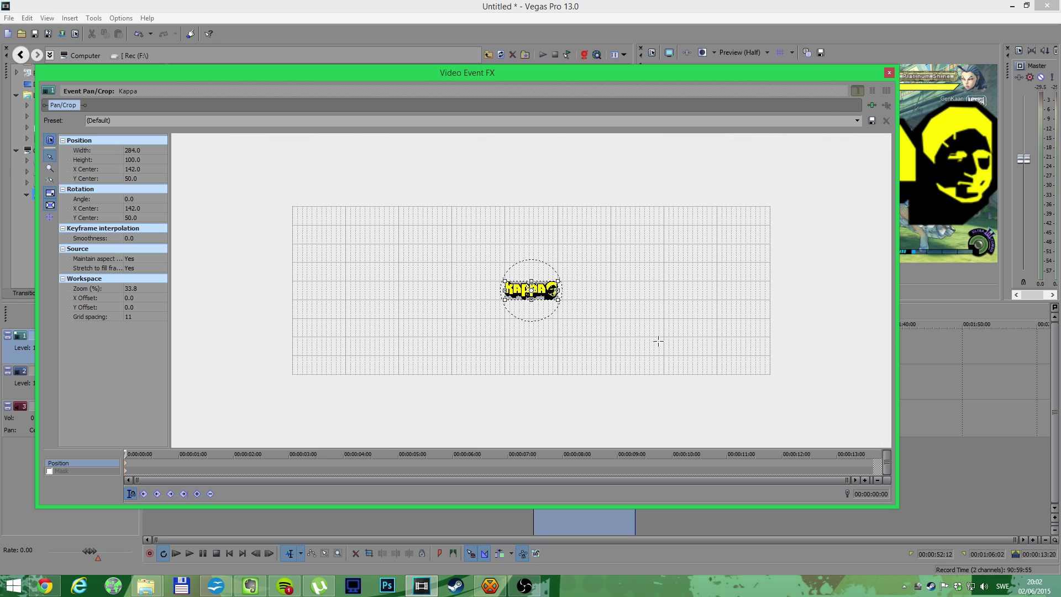
click(858, 121)
click(829, 155)
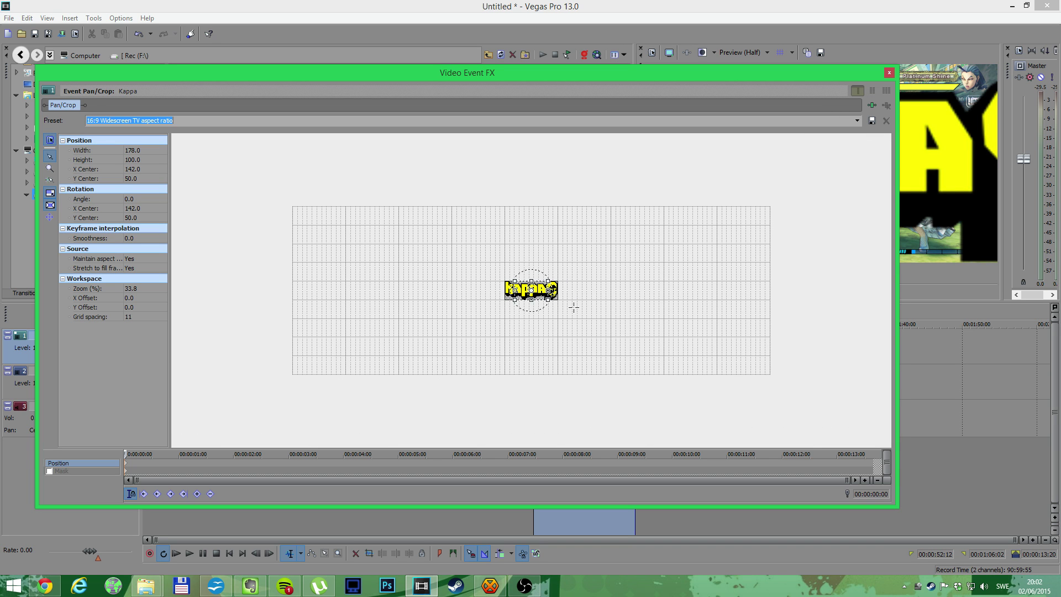
drag(898, 504, 593, 416)
drag(395, 254, 546, 408)
click(135, 152)
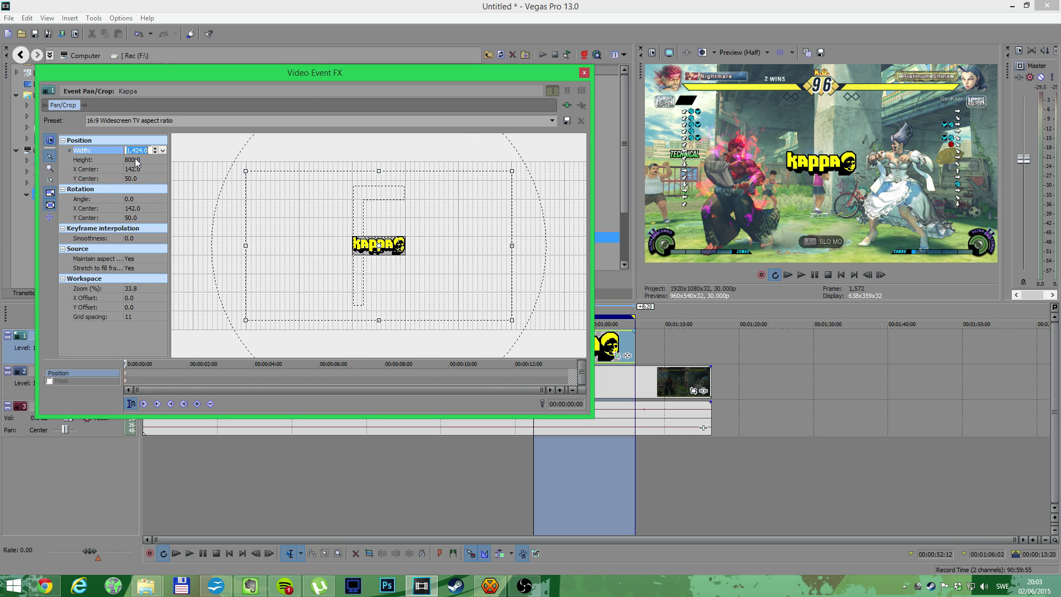
Lower the Kappa event's opacity to 65% and move the watermark toward the frame bottom.
scroll(469, 288, down, 3)
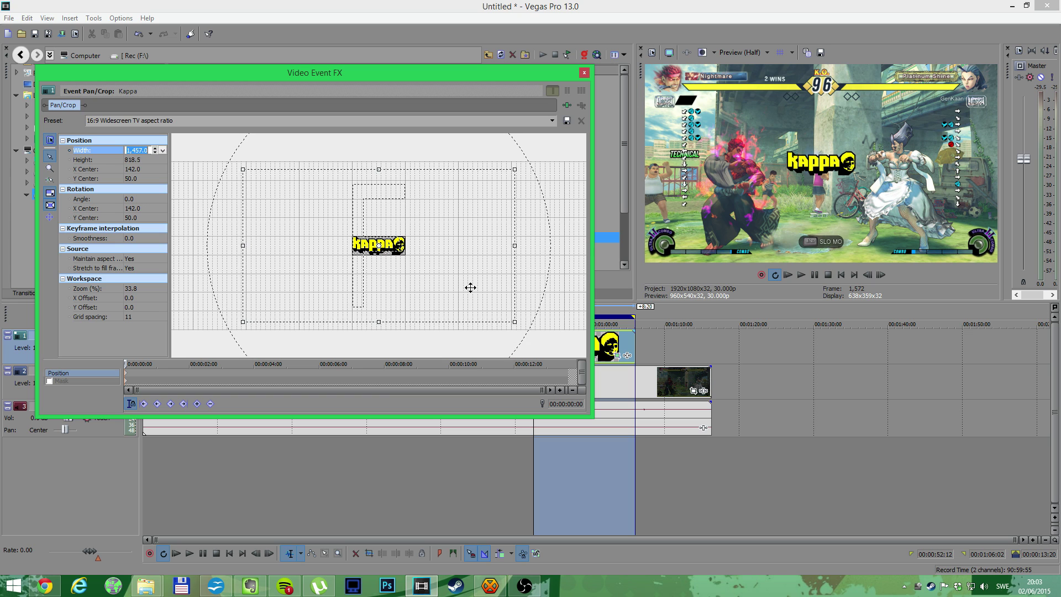
scroll(470, 287, down, 5)
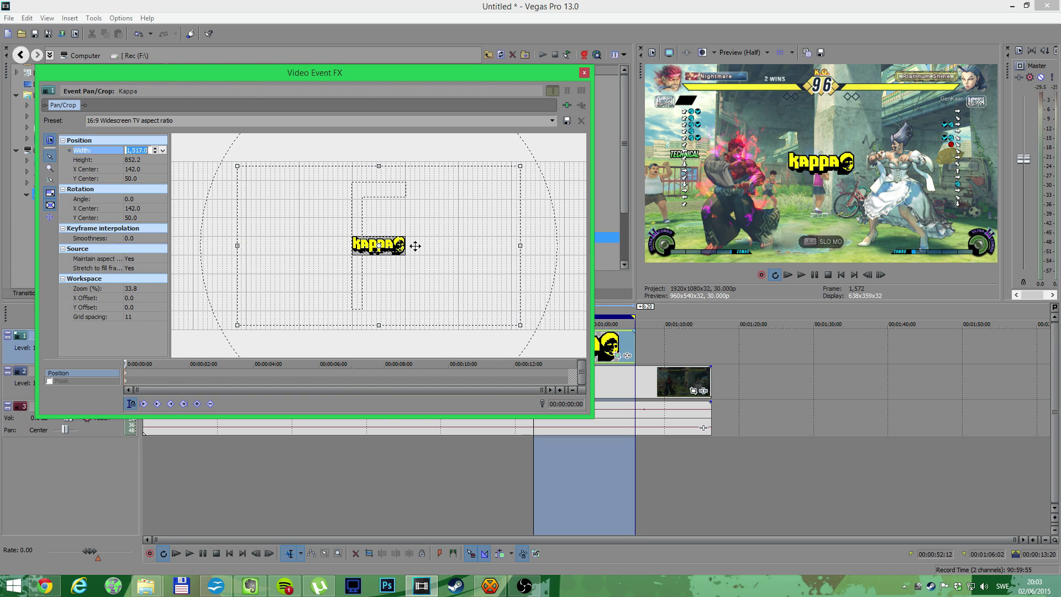
scroll(415, 245, down, 5)
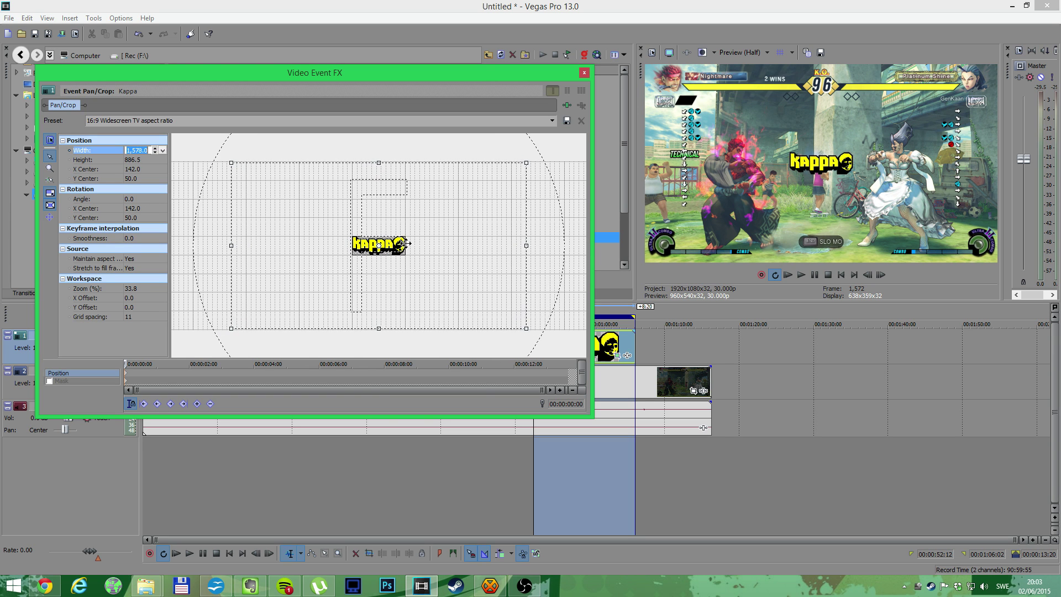
scroll(407, 243, down, 1)
drag(611, 333, 611, 347)
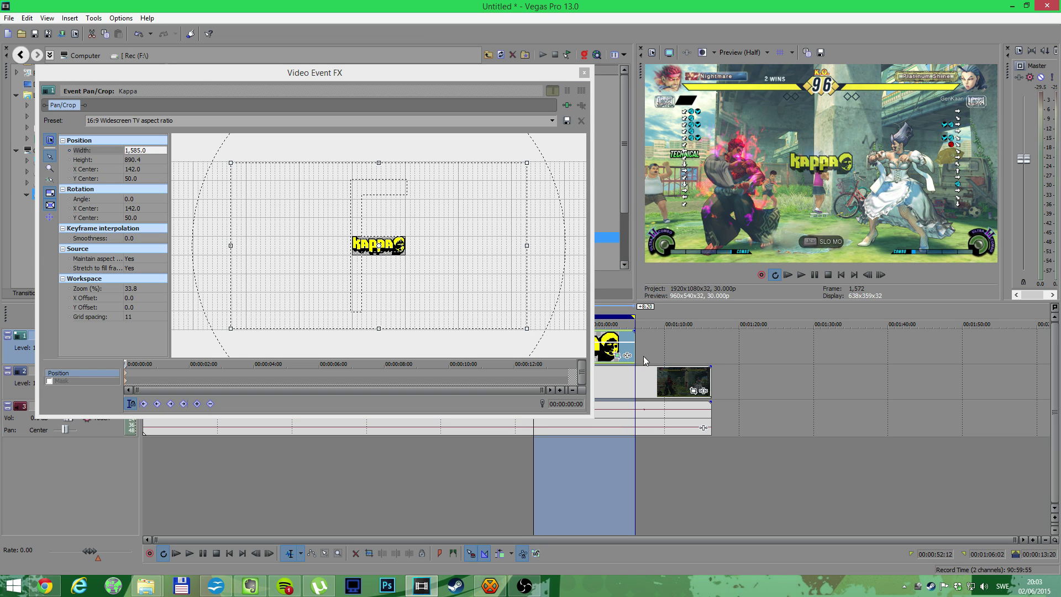
drag(391, 259, 387, 190)
Widen the crop to 1,654 and fine-tune the watermark to X 121.3, Y −320.
click(142, 149)
scroll(142, 150, up, 5)
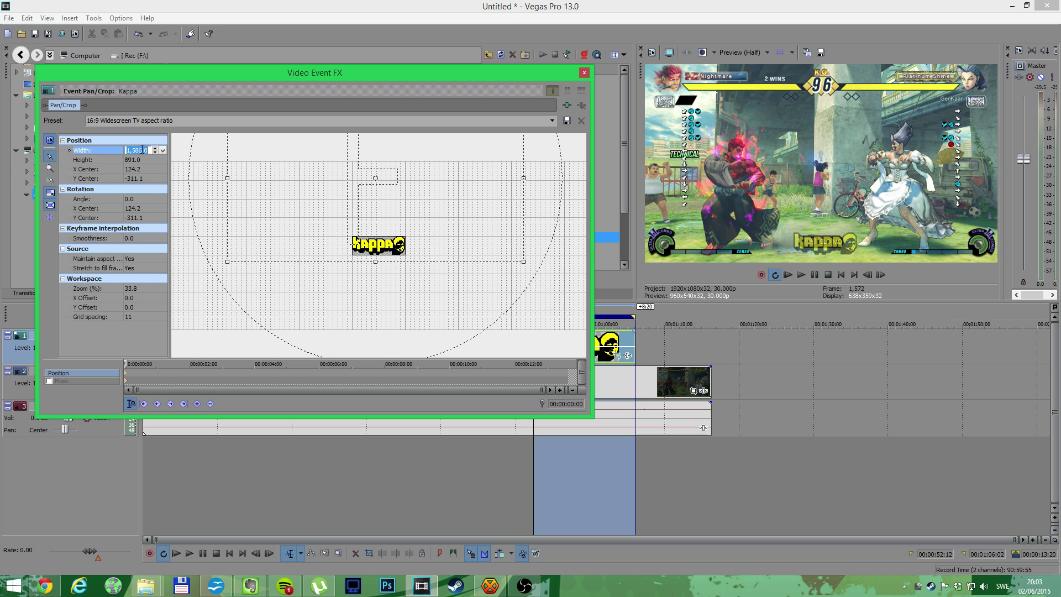
scroll(142, 150, up, 5)
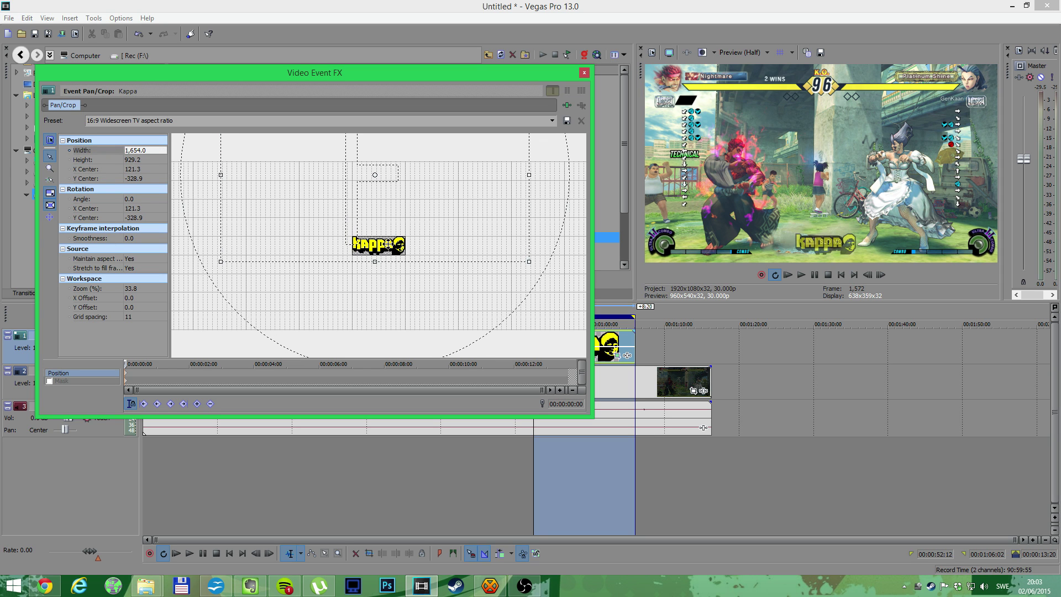
click(668, 56)
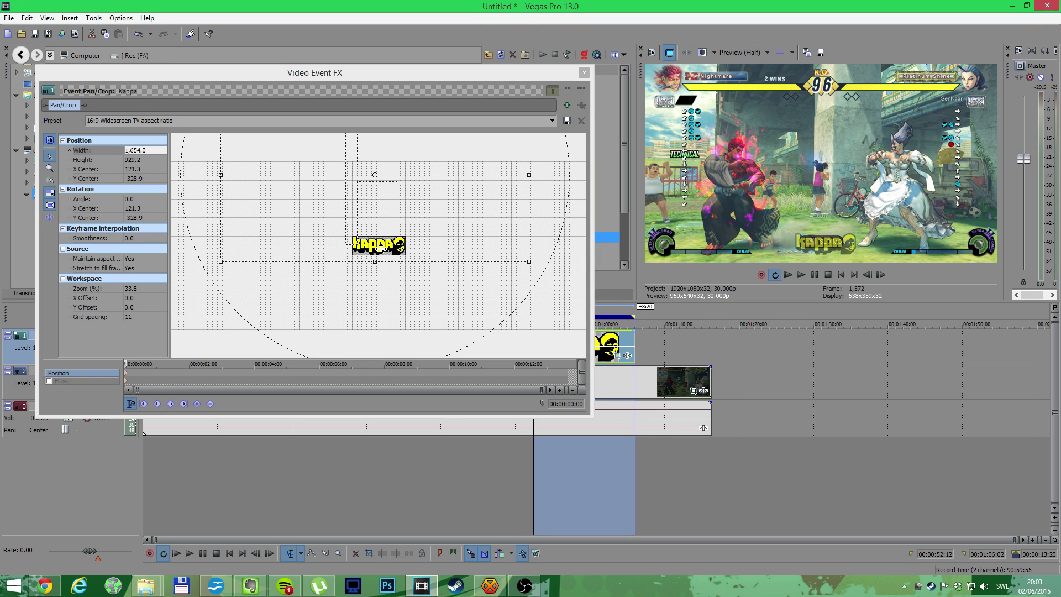
click(380, 248)
drag(381, 248, 366, 251)
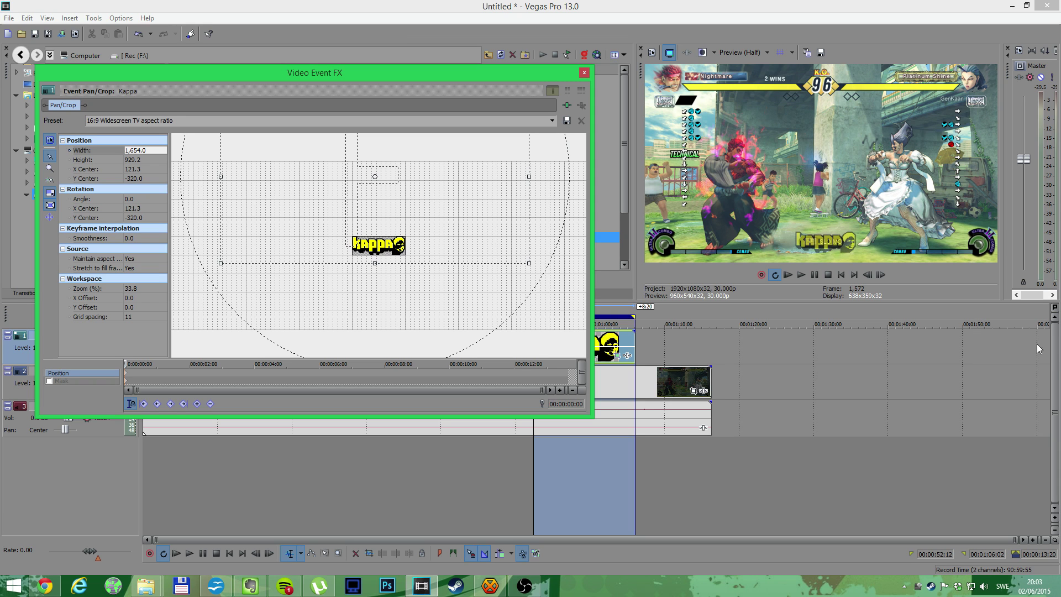
click(612, 351)
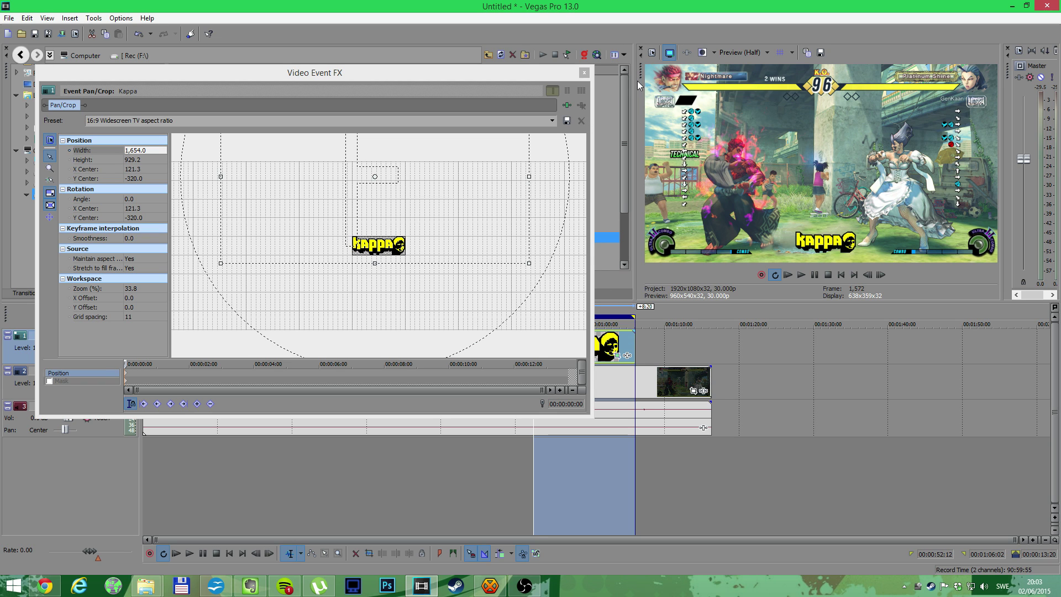
Close Video Event FX, play the loop region to check the low-centre Kappa watermark, then stop.
click(584, 73)
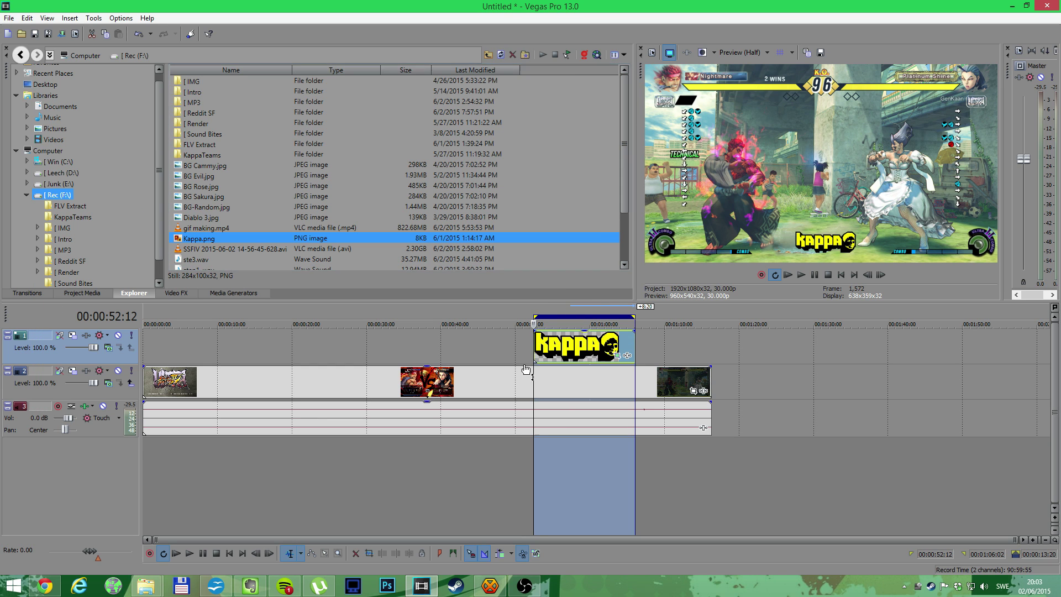
click(190, 553)
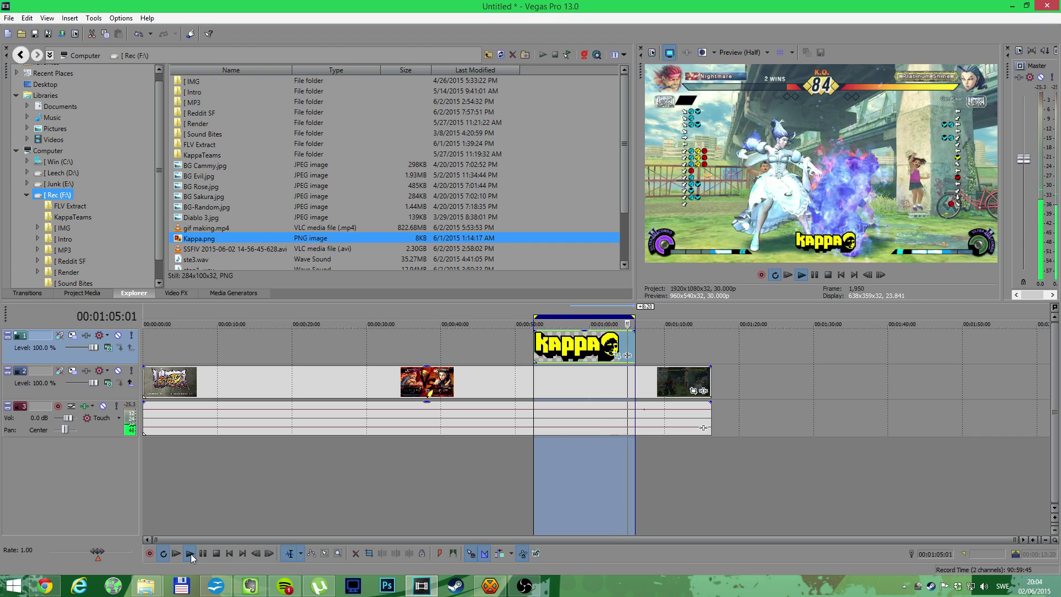
key(space)
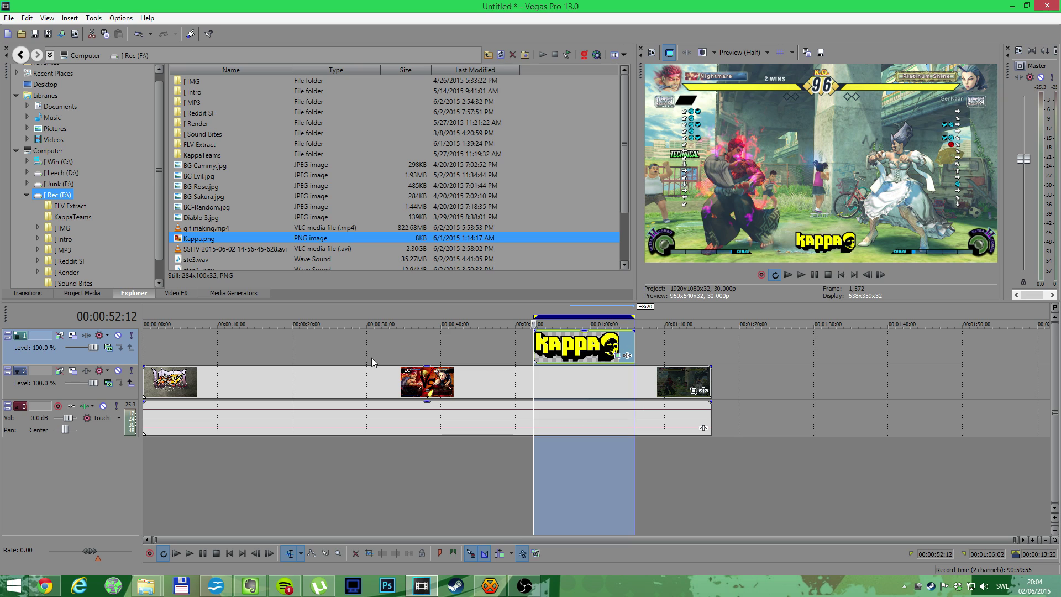
Choose Render As with the MainConcept AVC YouTube 720p template, reviewing its Audio, System and Project settings.
click(9, 20)
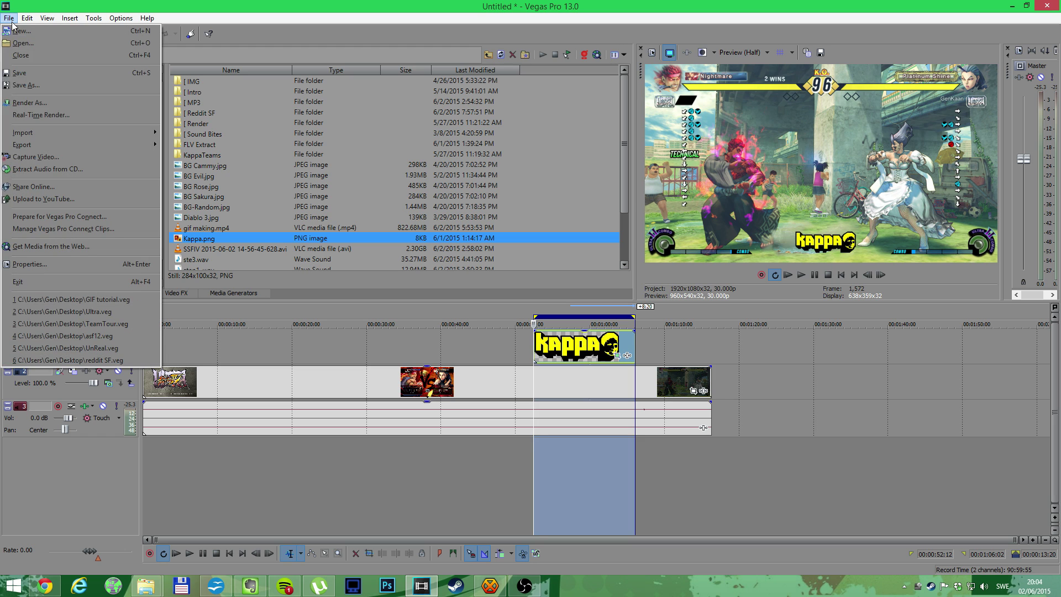
click(54, 105)
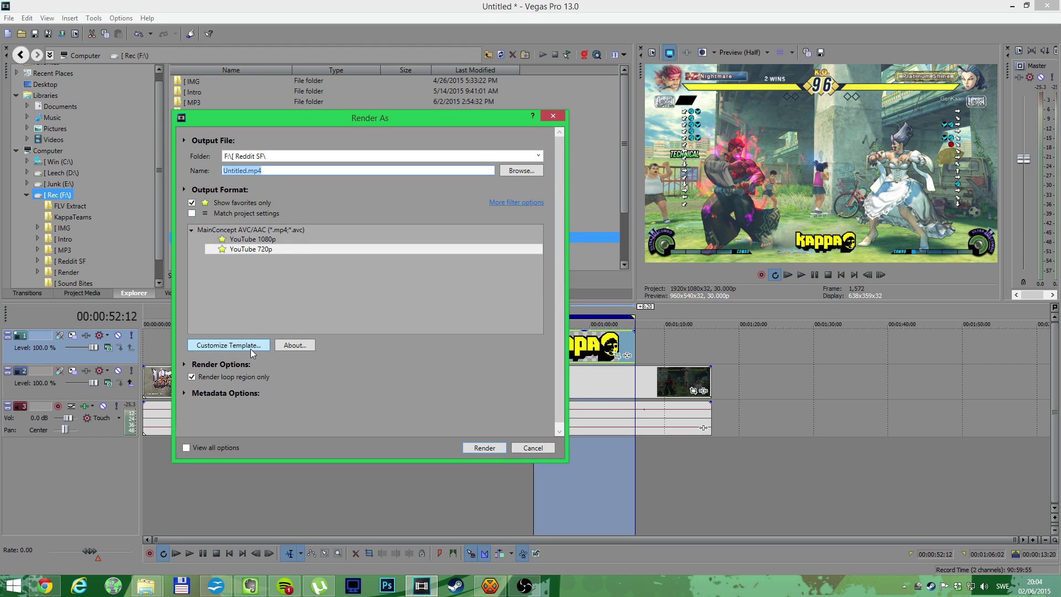
click(228, 344)
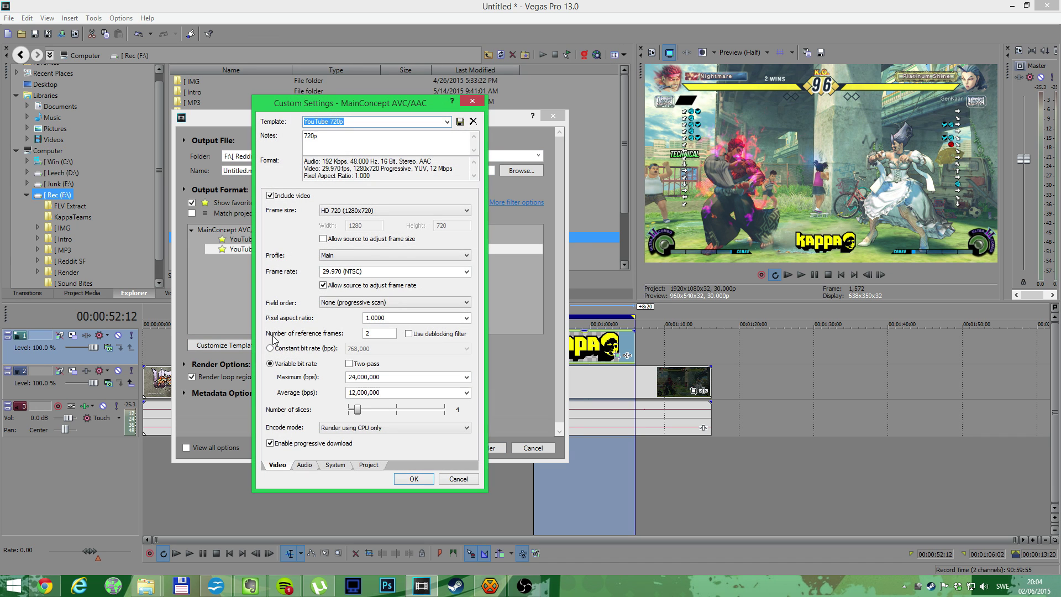
click(304, 466)
click(334, 465)
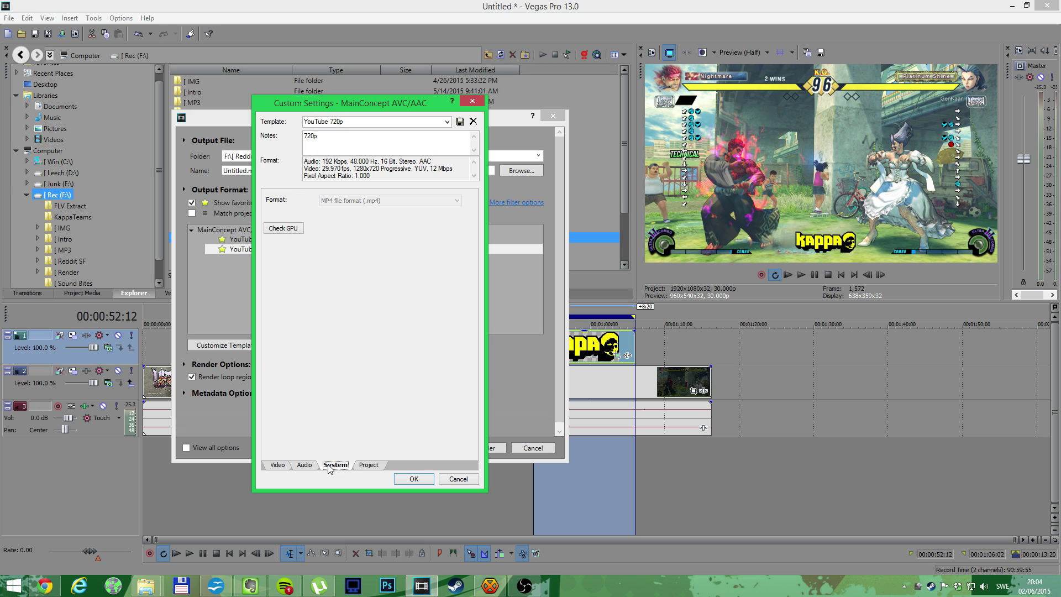
click(365, 466)
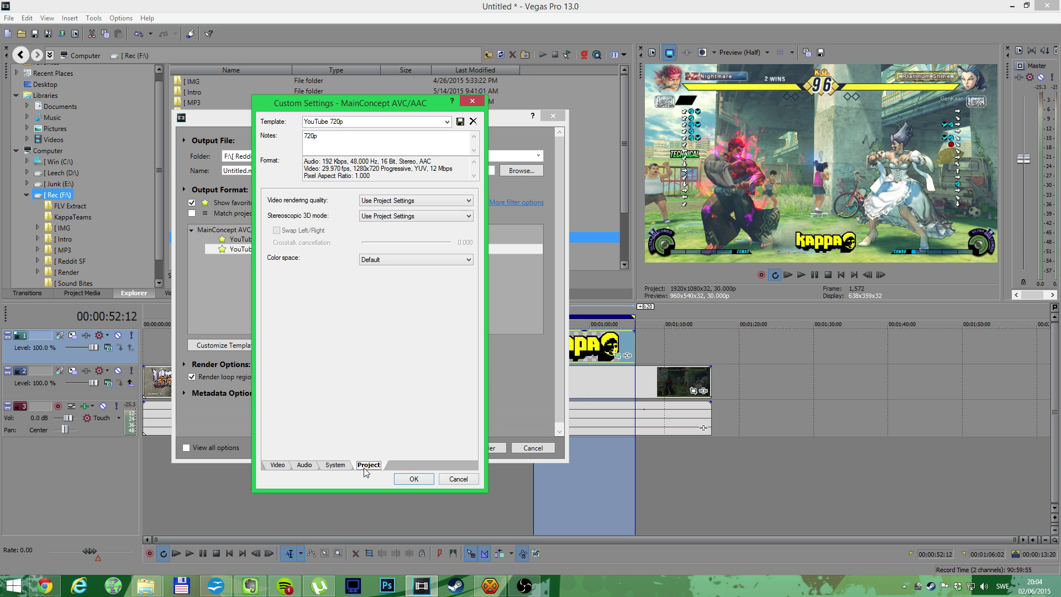
click(409, 479)
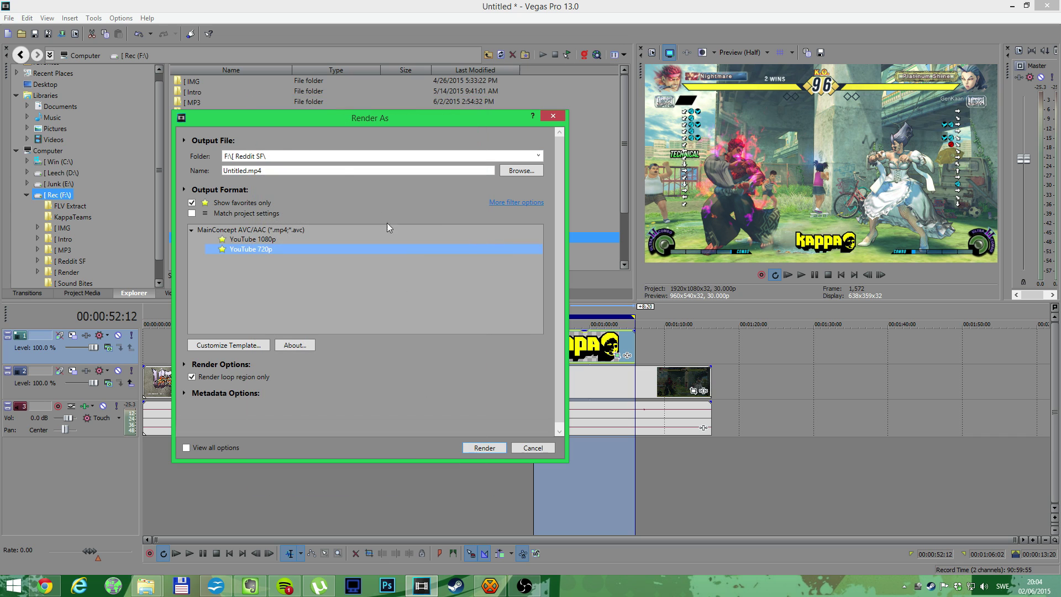
click(330, 172)
Set the render output to F:\[ Render]\[ GIF] as 'GenKaan rose rushdown.mp4'.
click(535, 175)
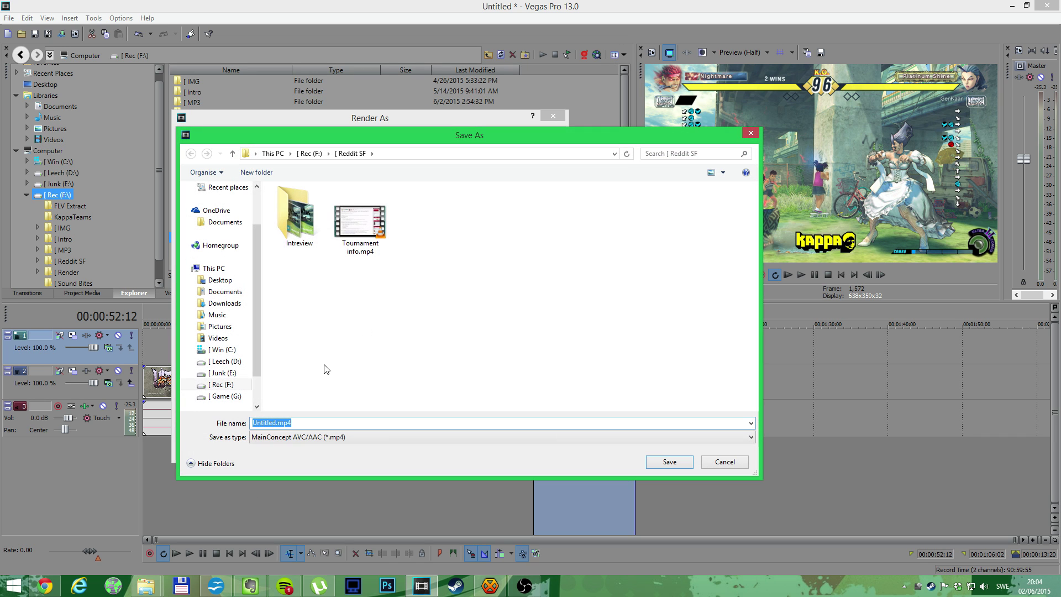
click(235, 386)
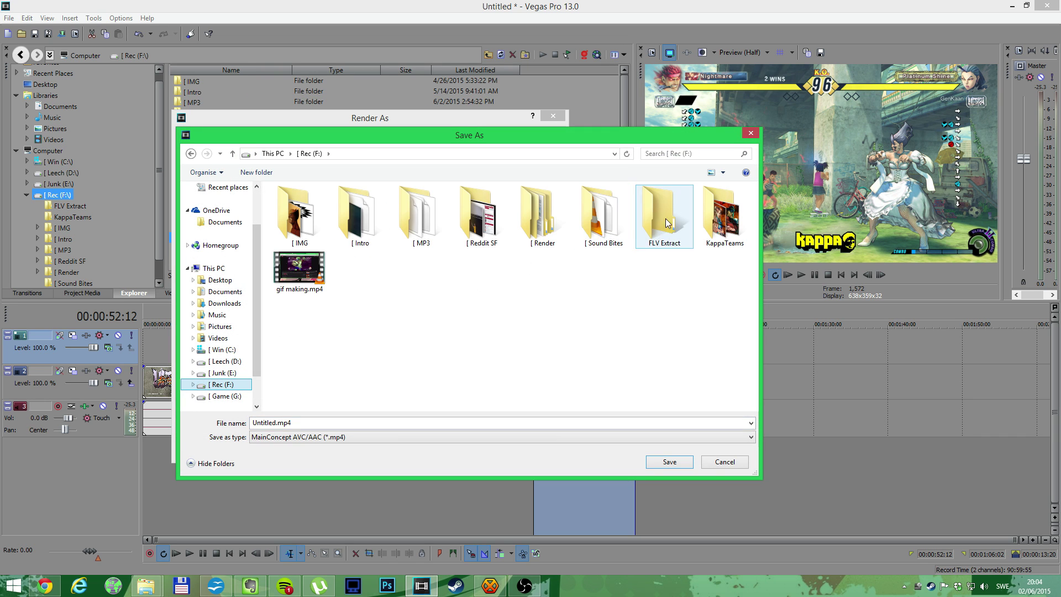
double_click(544, 218)
double_click(300, 213)
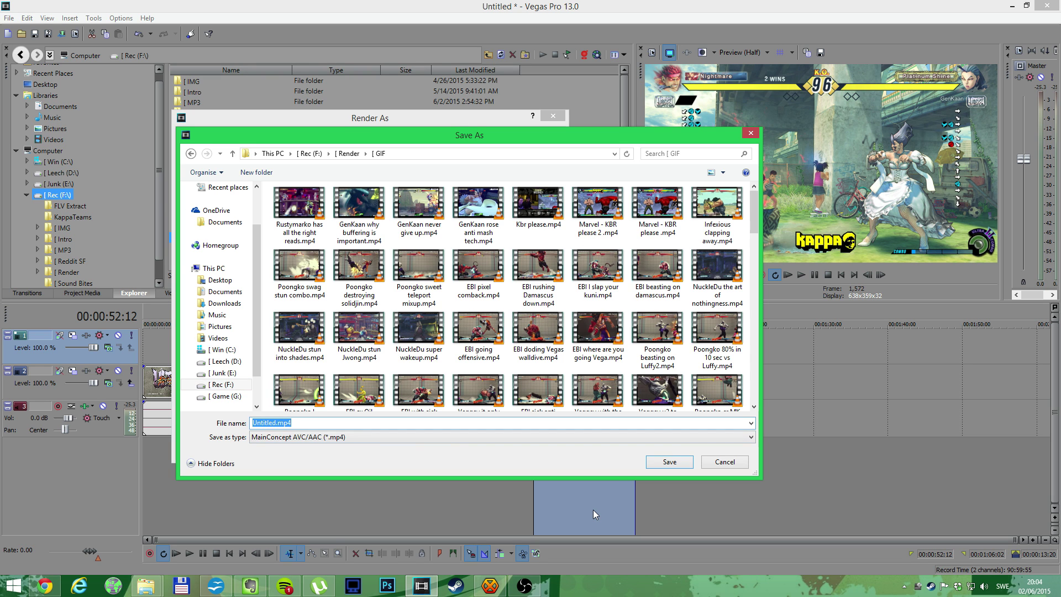
text(GenKaan)
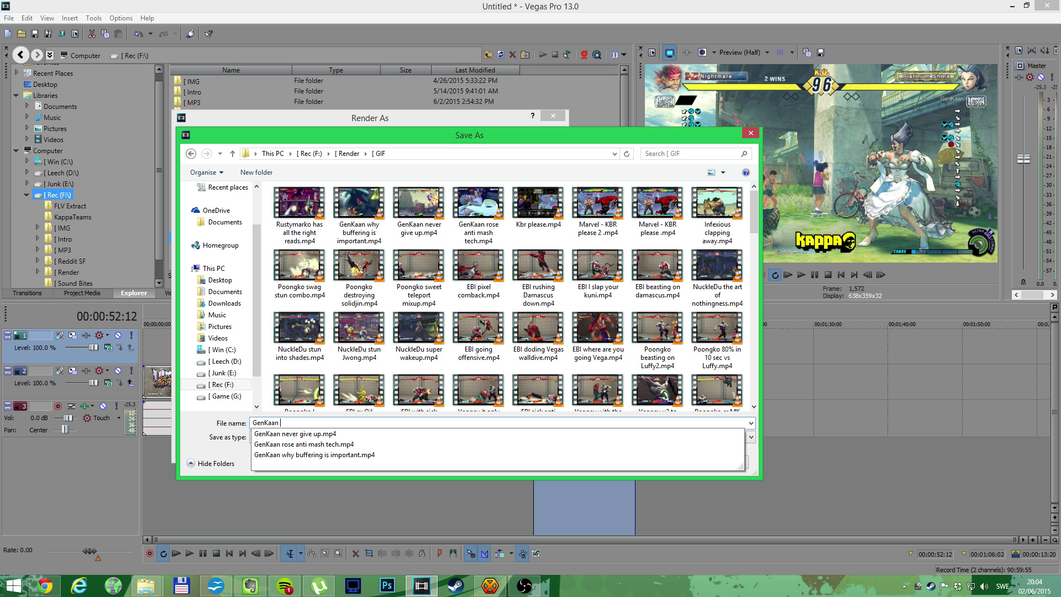
text( rose rushdown)
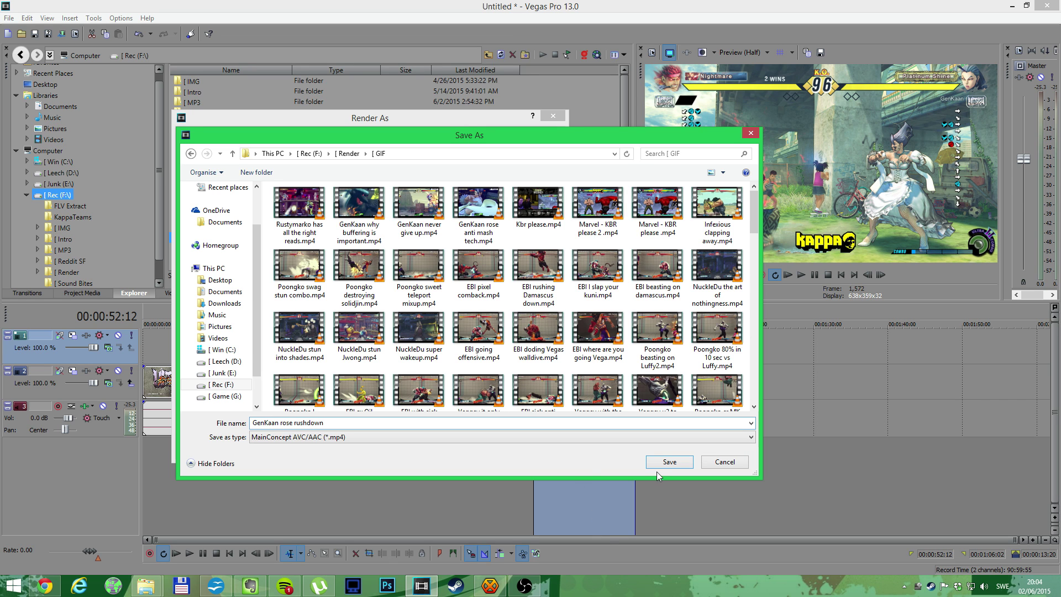
click(657, 467)
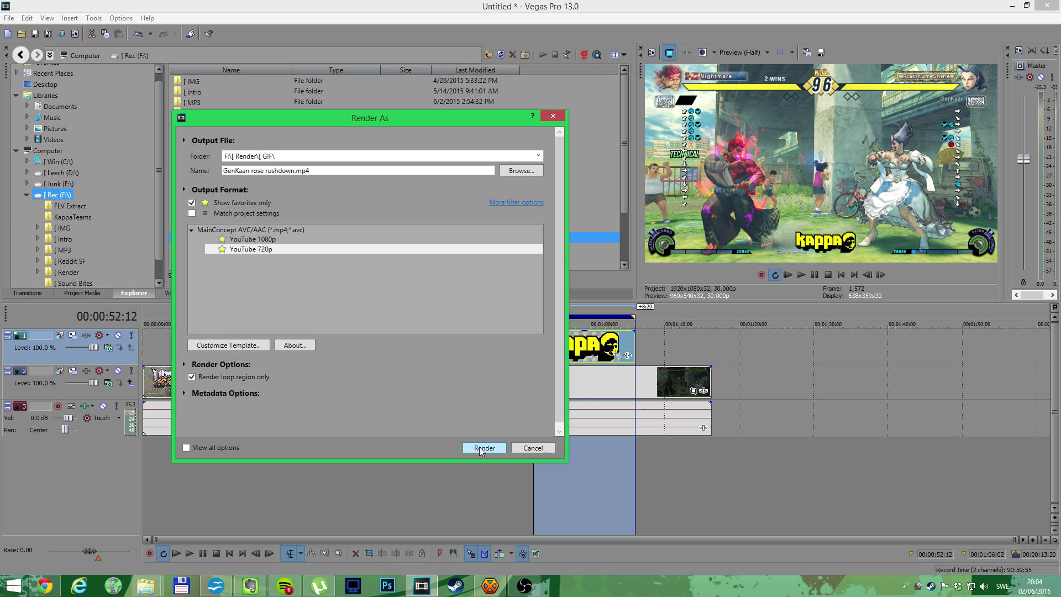
Start rendering the loop region to GenKaan rose rushdown.mp4.
click(483, 447)
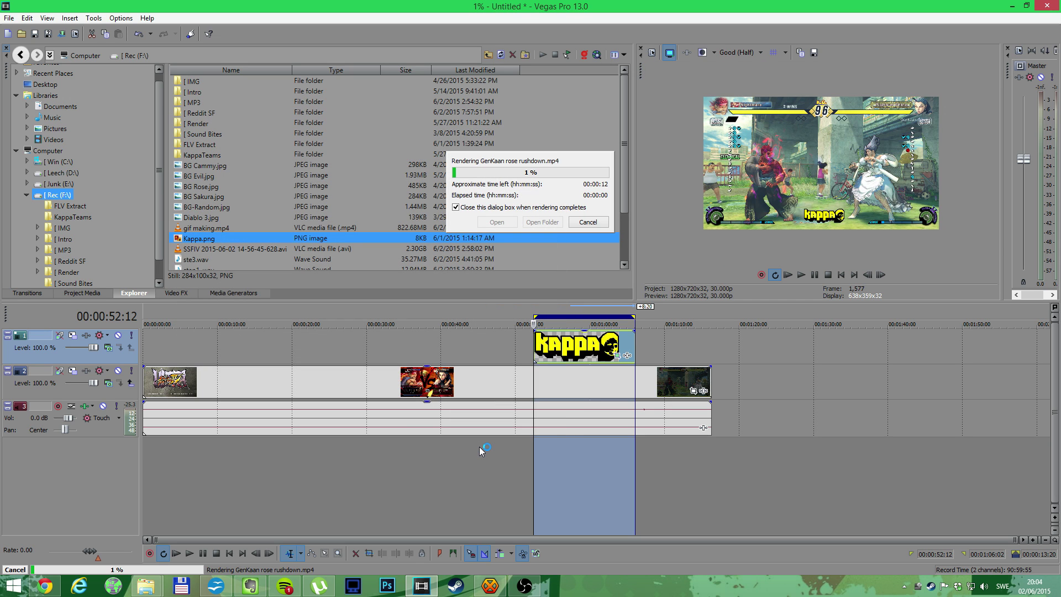